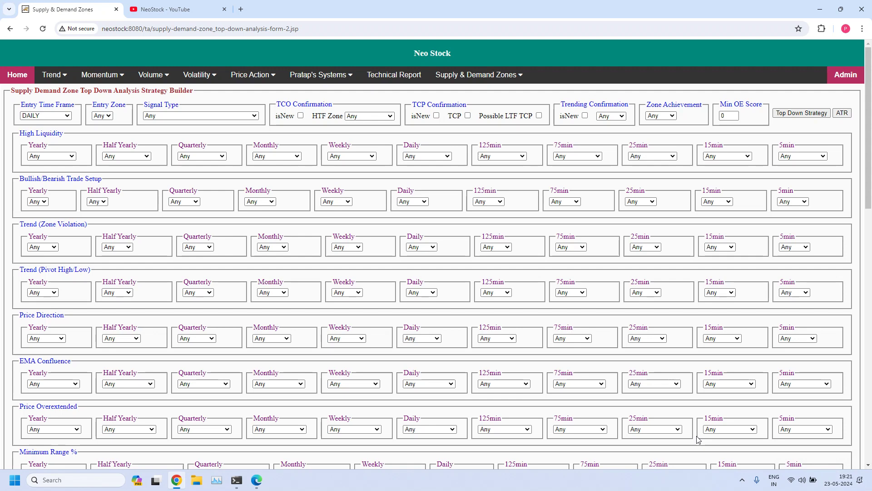
From the NeoStock channel's community post, open the Supply Demand Zone Price Action Course playlist
click(169, 13)
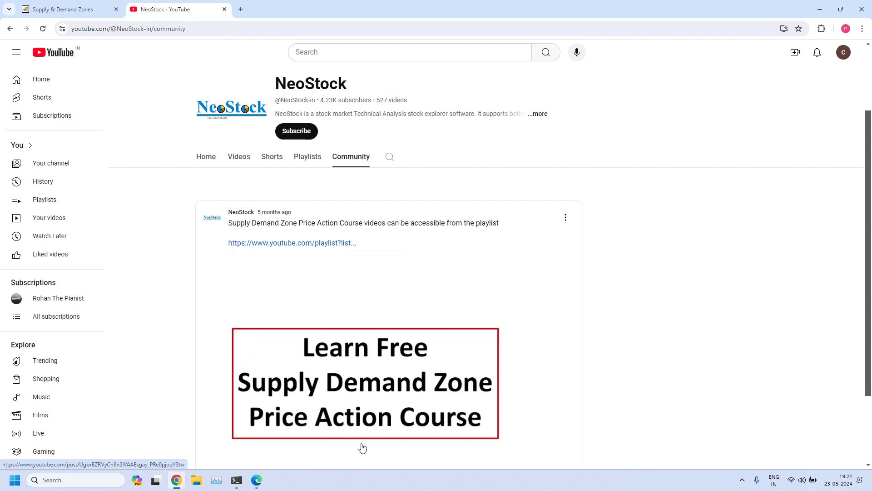
scroll(583, 291, up, 2)
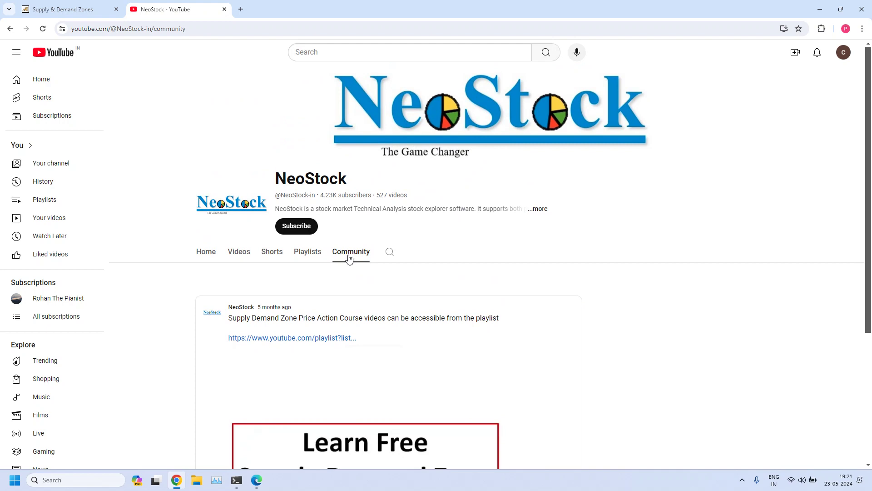
scroll(436, 217, down, 2)
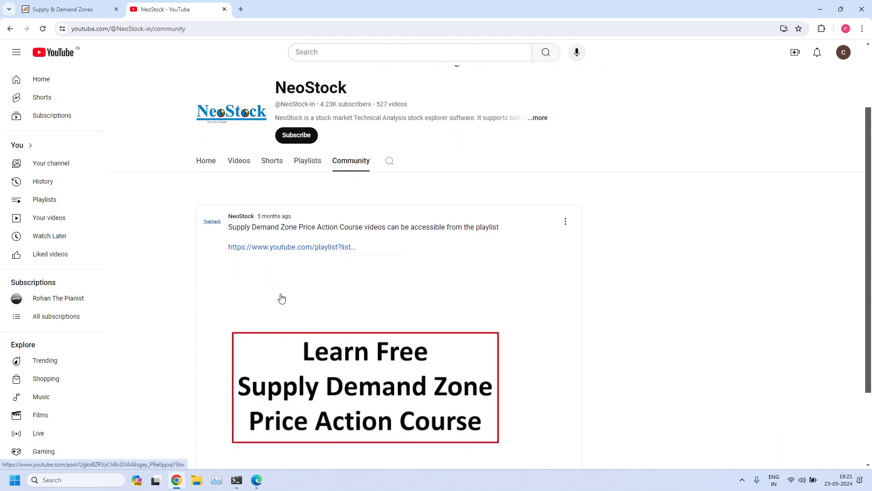
click(312, 249)
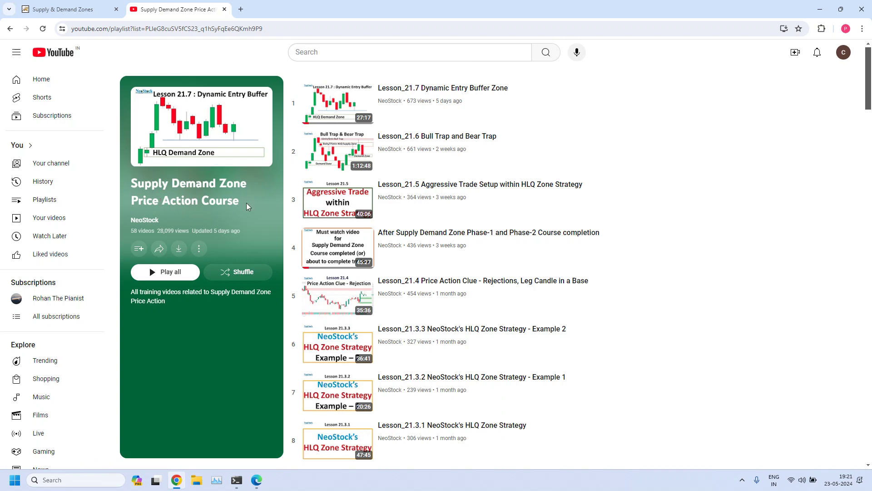
Scroll the 58-video playlist to the bottom and back up to Lesson_21.7 at the top
drag(869, 89, 869, 443)
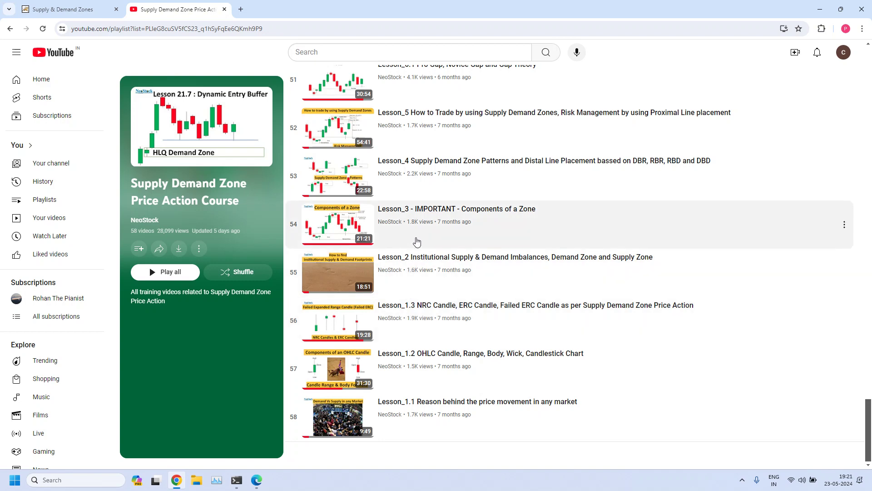
scroll(417, 240, up, 7)
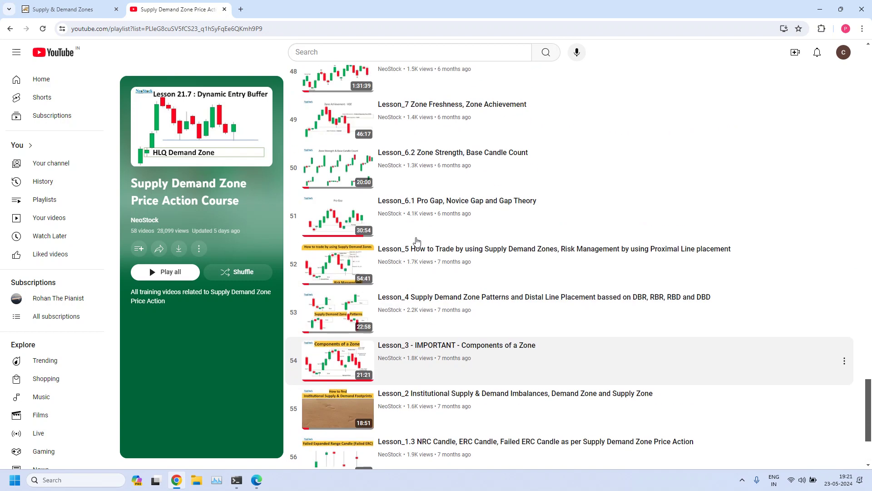
scroll(417, 241, up, 10)
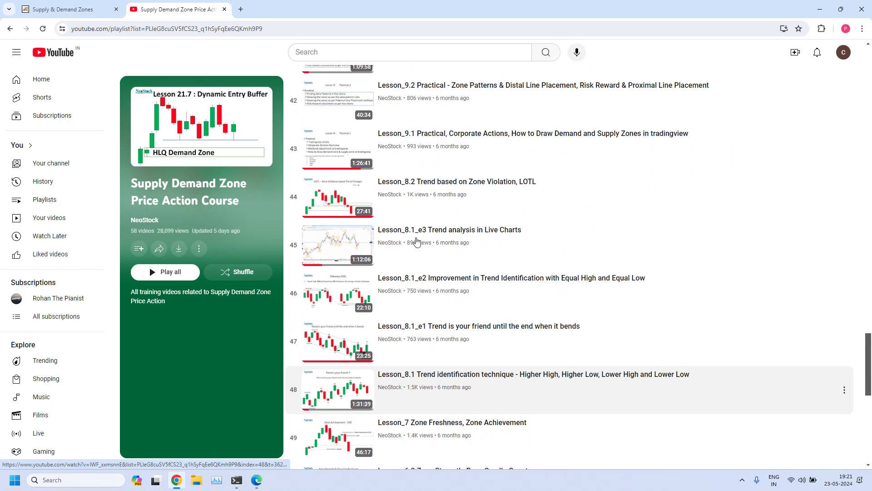
scroll(418, 241, up, 13)
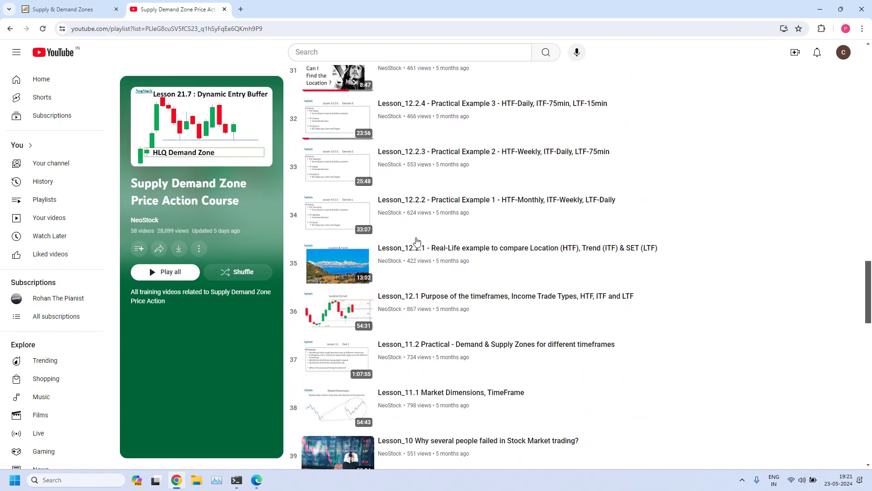
scroll(417, 241, up, 20)
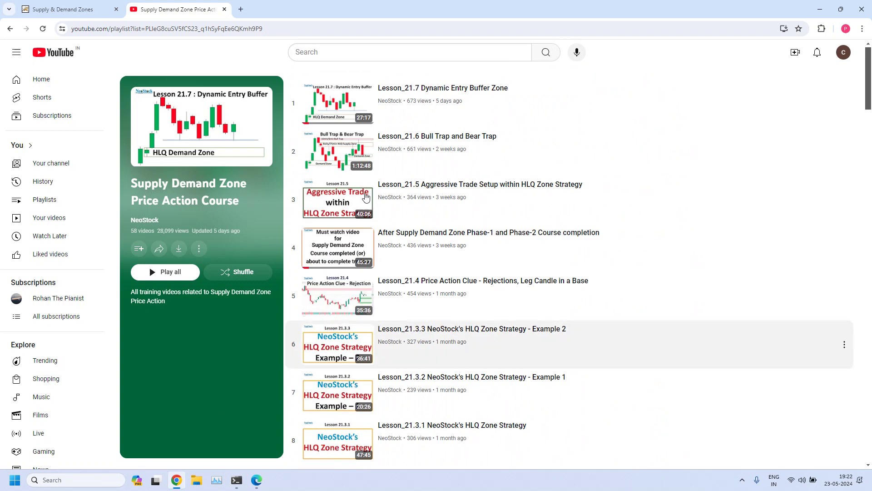
Close YouTube and run a QUARTERLY NEAR_ANY_DZ top-down scan, which lists ICICIPRULI
click(224, 9)
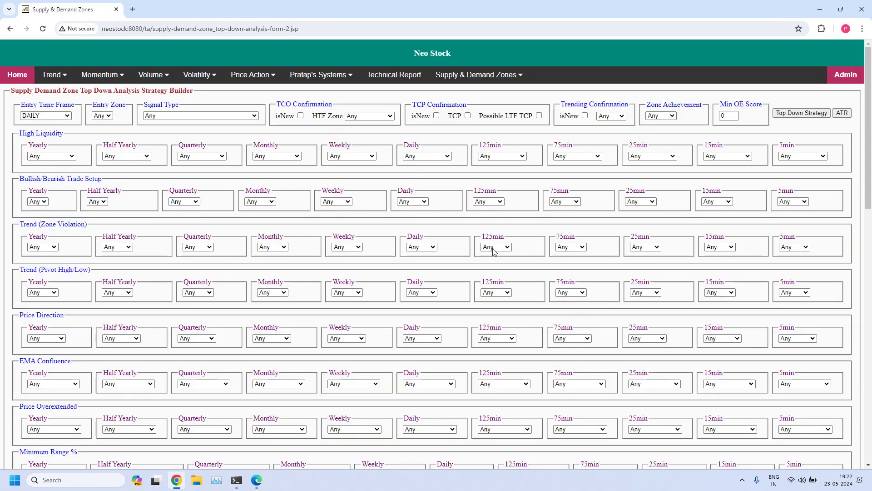
click(68, 117)
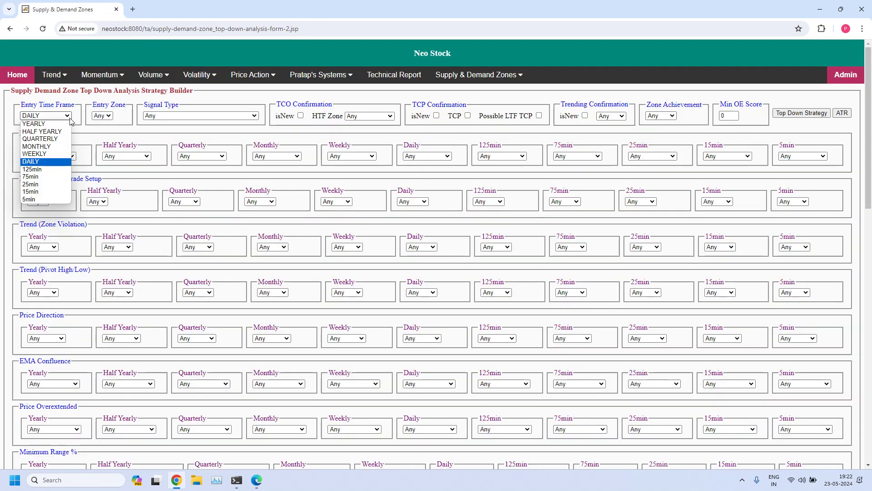
click(51, 139)
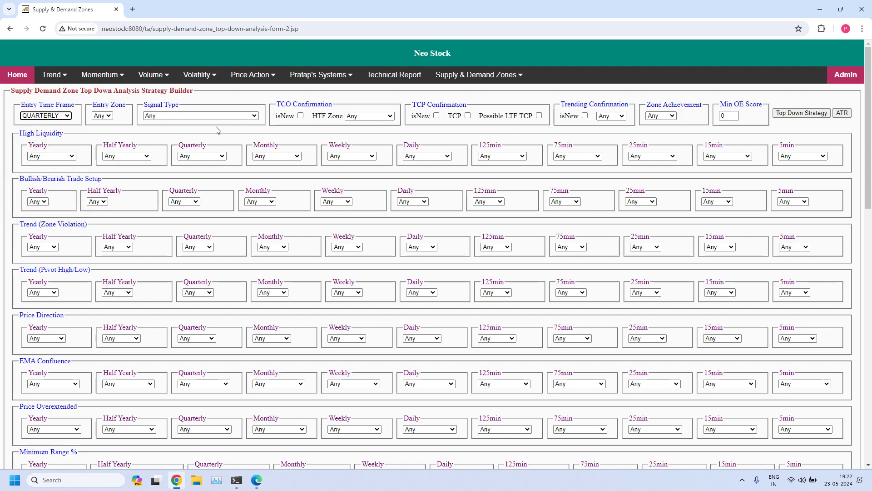
click(241, 117)
click(195, 147)
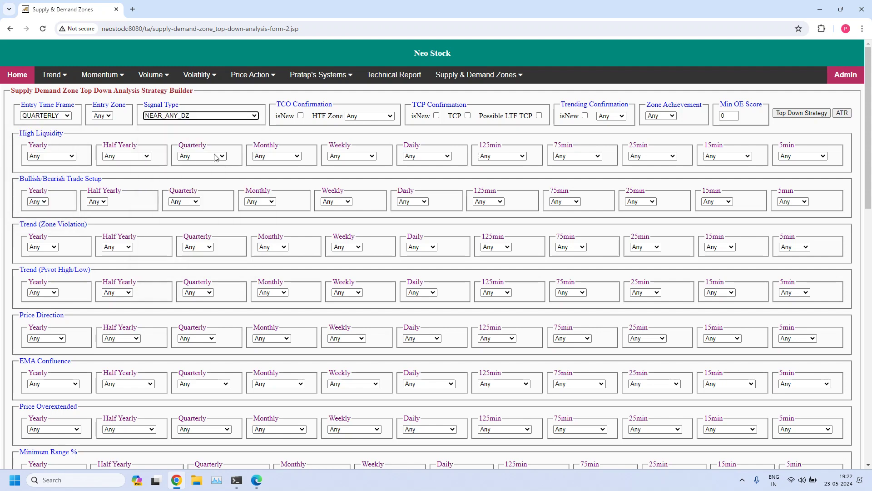
click(792, 114)
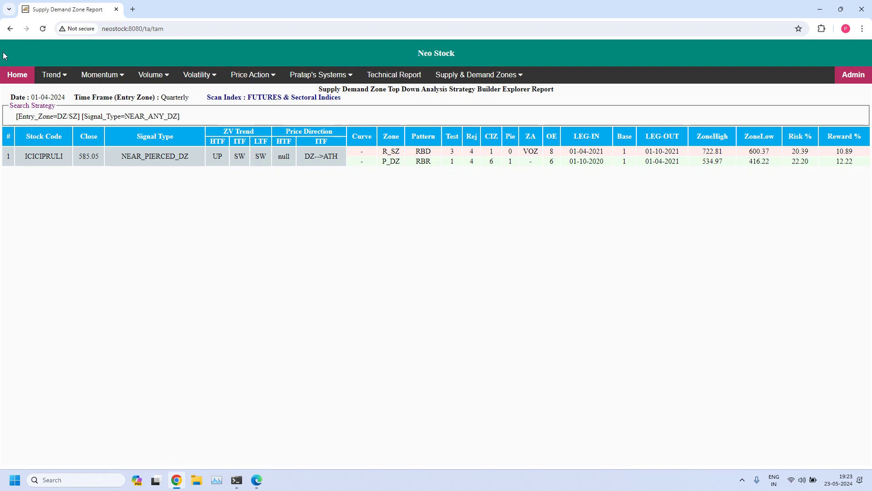
Rerun the QUARTERLY scan with NEAR_ANY_SZ, which lists six stocks, and return to the form
click(10, 28)
click(62, 117)
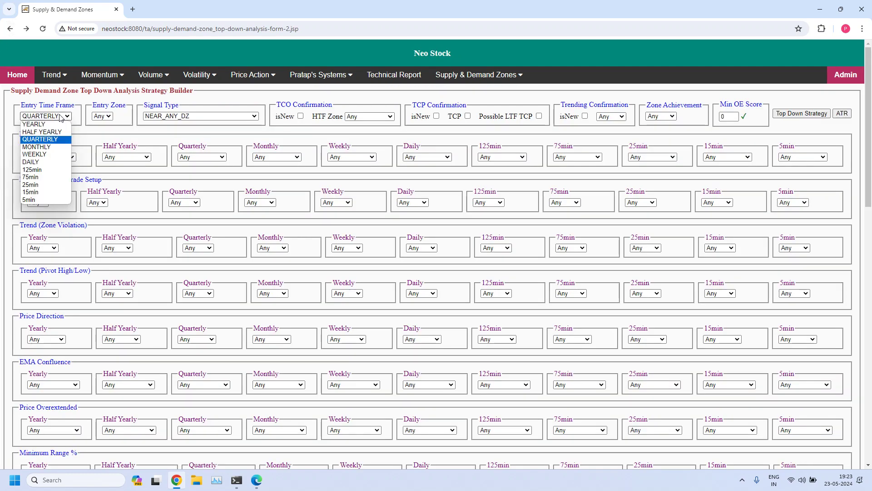
click(61, 117)
click(172, 116)
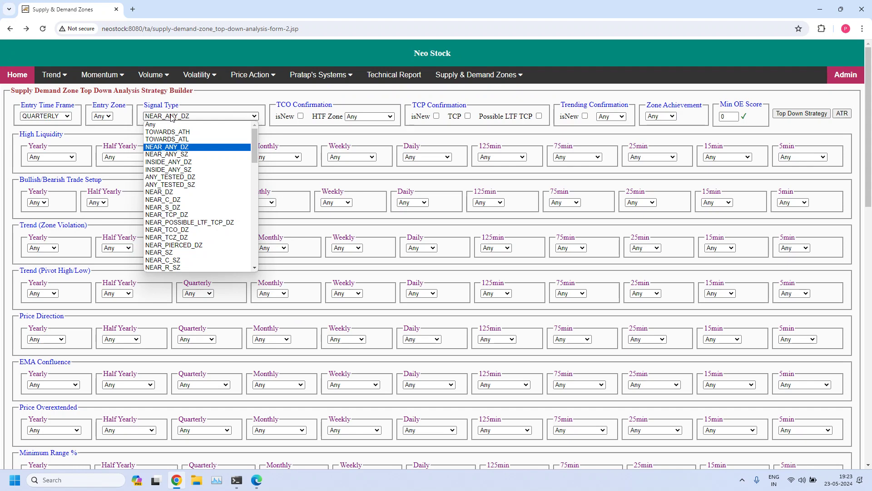
click(192, 157)
click(800, 113)
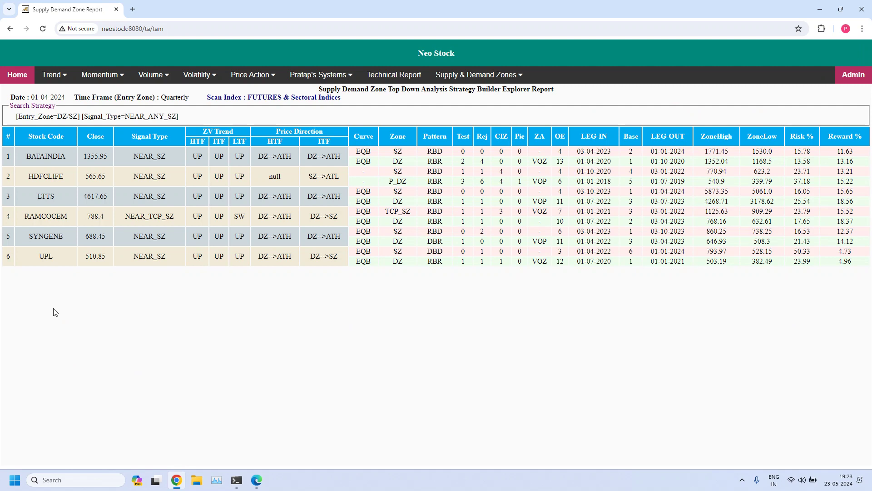
click(10, 28)
click(43, 116)
Run a MONTHLY NEAR_ANY_DZ top-down scan, which lists four stocks
click(43, 147)
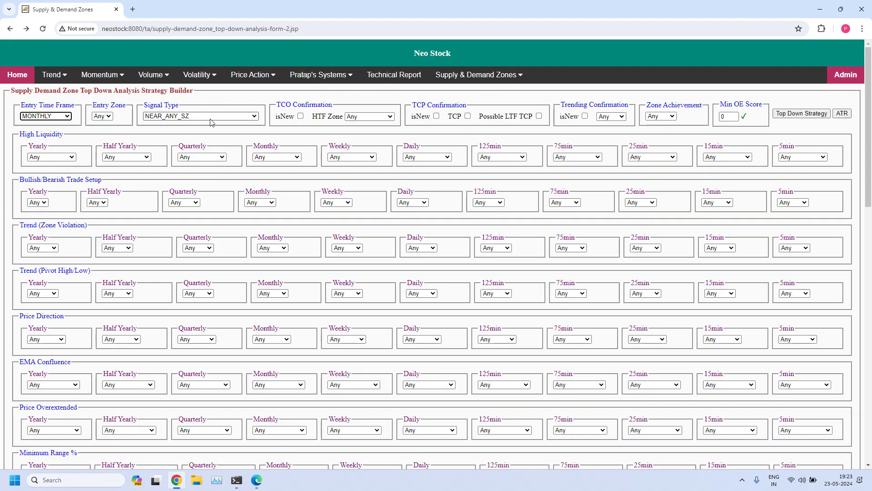
click(210, 121)
click(167, 147)
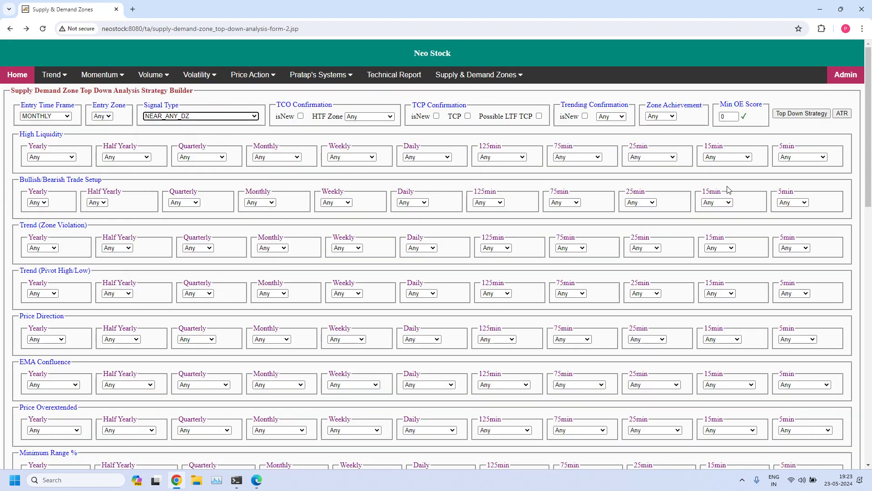
click(788, 113)
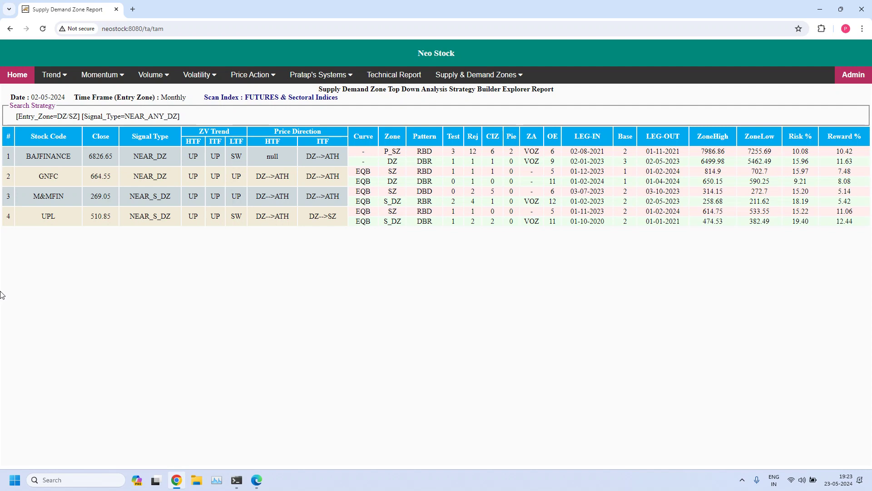
Rerun the MONTHLY scan with NEAR_ANY_SZ, which lists four stocks, and return to the form
click(10, 29)
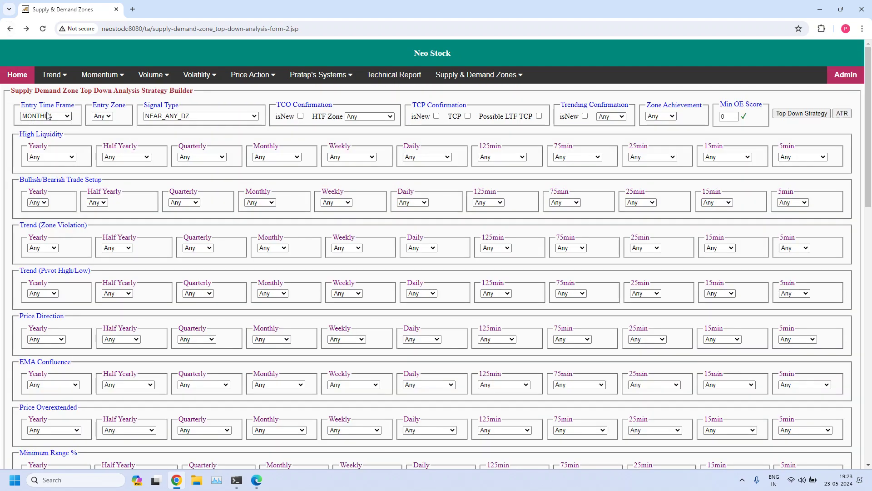
click(191, 116)
click(192, 158)
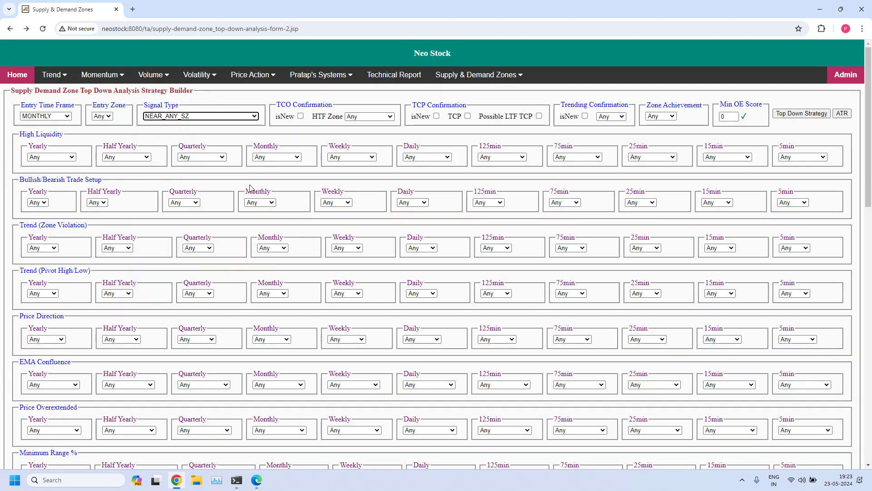
click(802, 113)
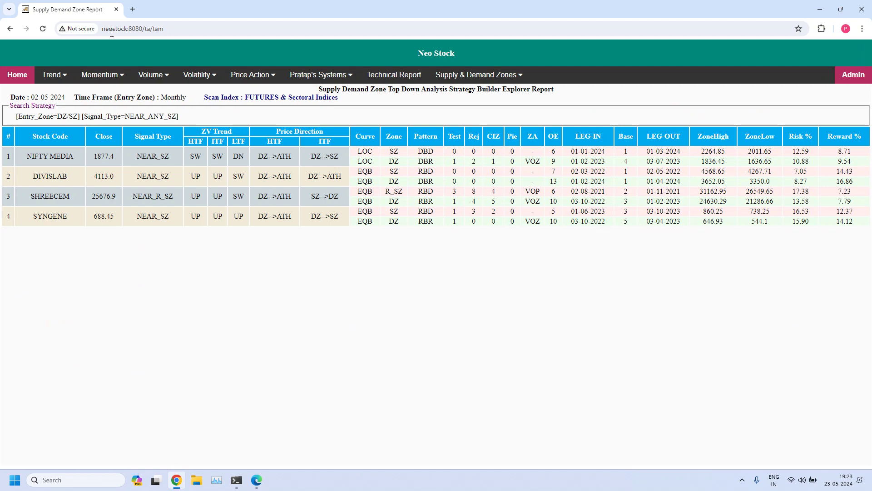
click(10, 28)
click(46, 117)
Run a WEEKLY NEAR_ANY_DZ top-down scan
click(44, 157)
click(193, 117)
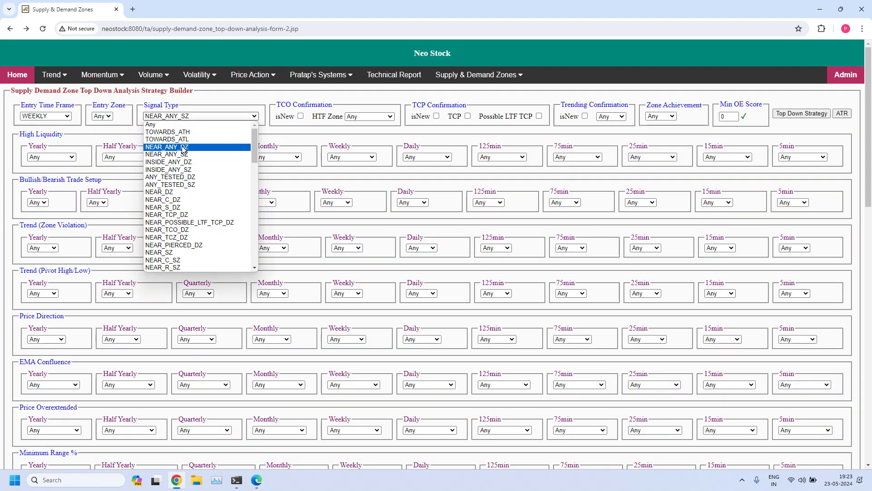
click(167, 147)
click(795, 114)
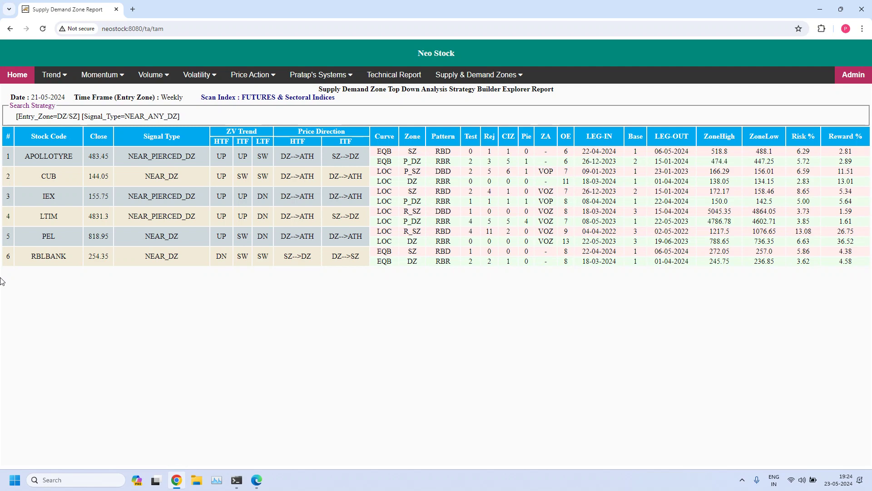
Rerun the WEEKLY scan with NEAR_ANY_SZ, which lists 11 stocks, and return to the form
click(10, 29)
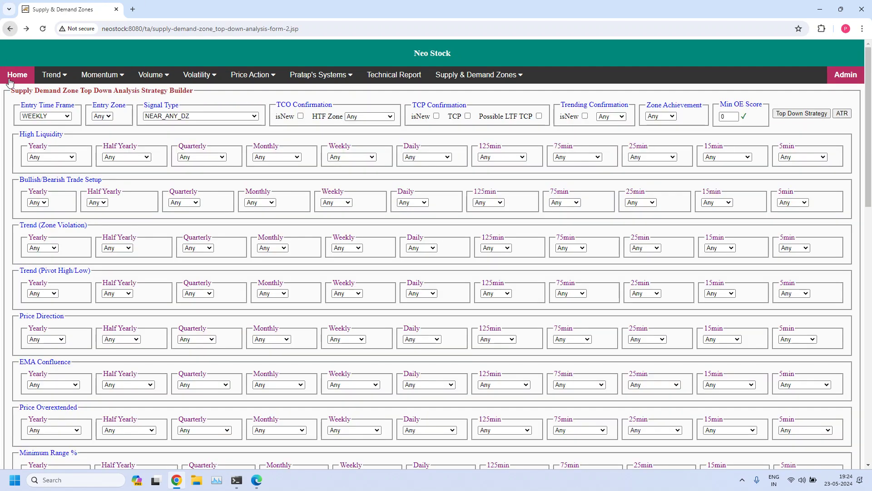
click(48, 117)
click(49, 117)
click(190, 116)
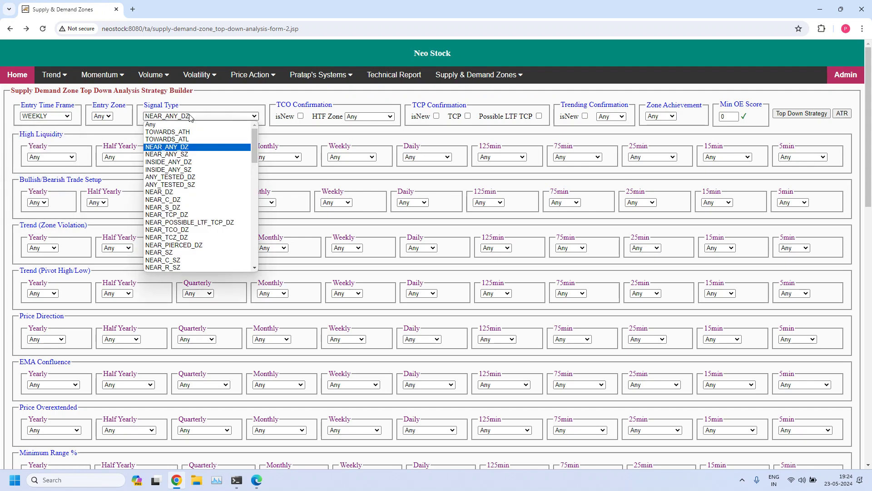
click(182, 154)
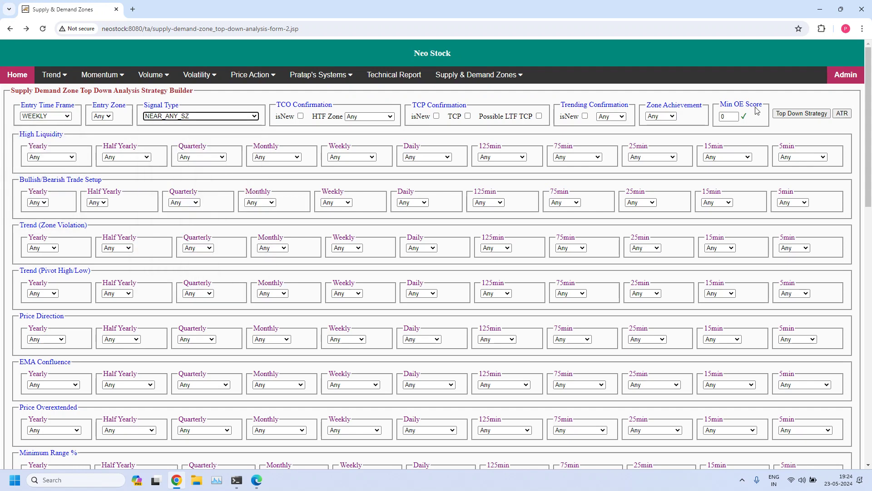
click(789, 115)
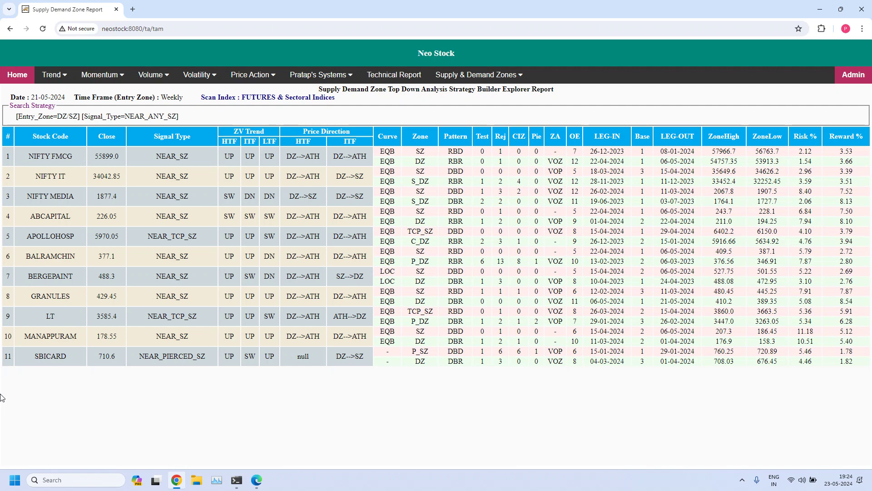
click(10, 28)
click(62, 117)
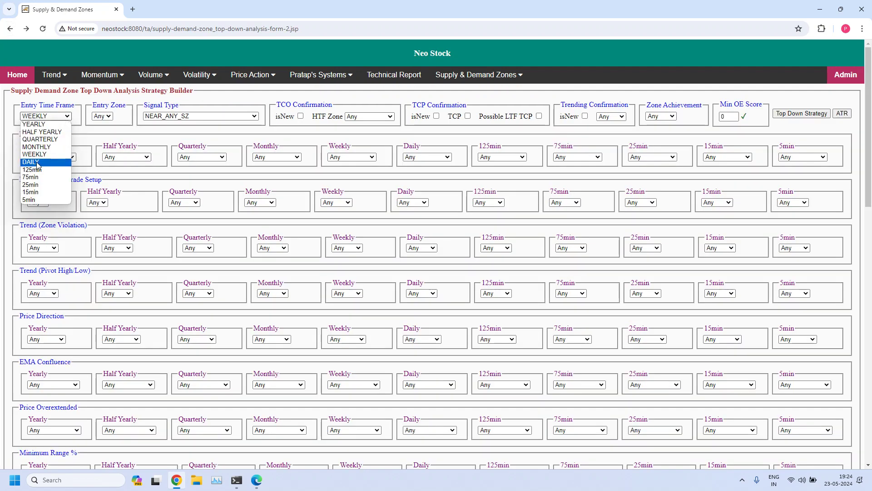
Run a DAILY NEAR_ANY_DZ top-down scan
click(39, 162)
click(62, 116)
click(59, 117)
click(191, 116)
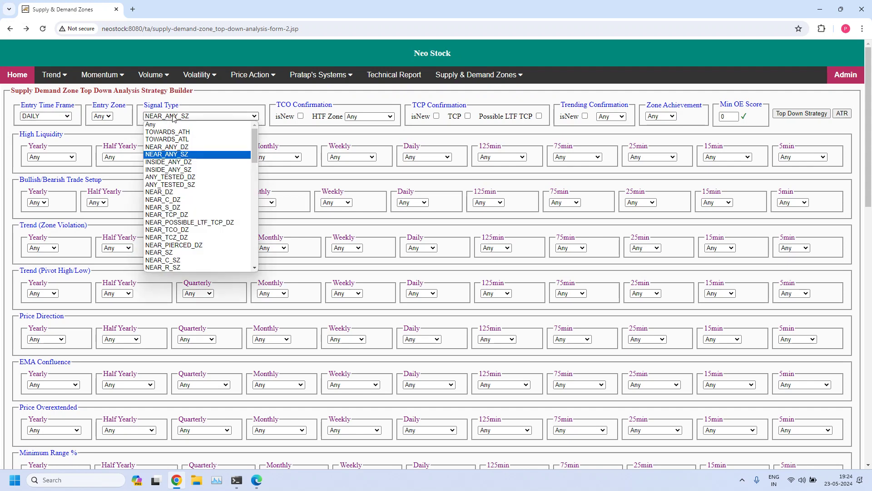
click(192, 149)
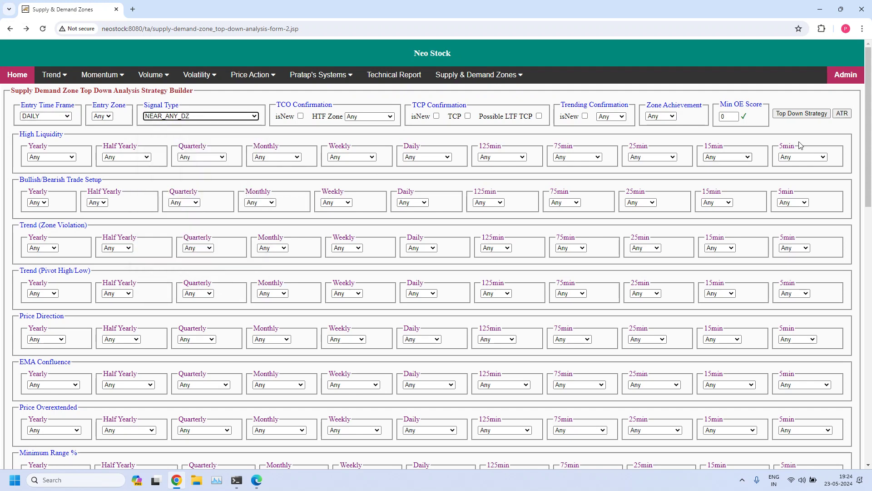
click(798, 113)
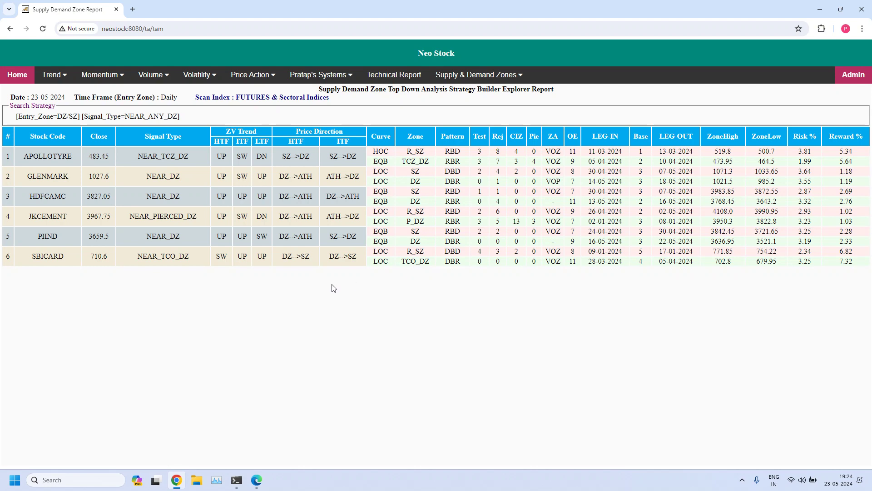
Rerun the DAILY scan with NEAR_ANY_SZ, which lists six stocks from NIFTY PRIVATE BANK to MPHASIS
click(10, 28)
click(59, 117)
click(59, 117)
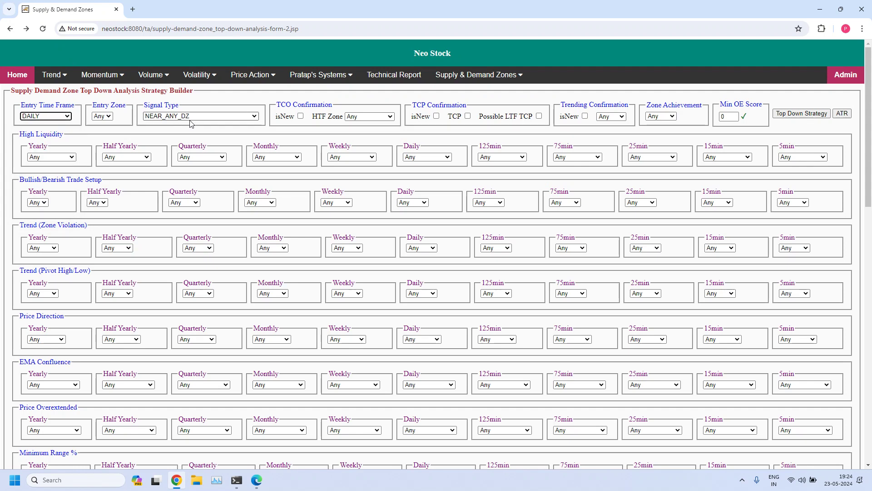
click(200, 117)
click(191, 155)
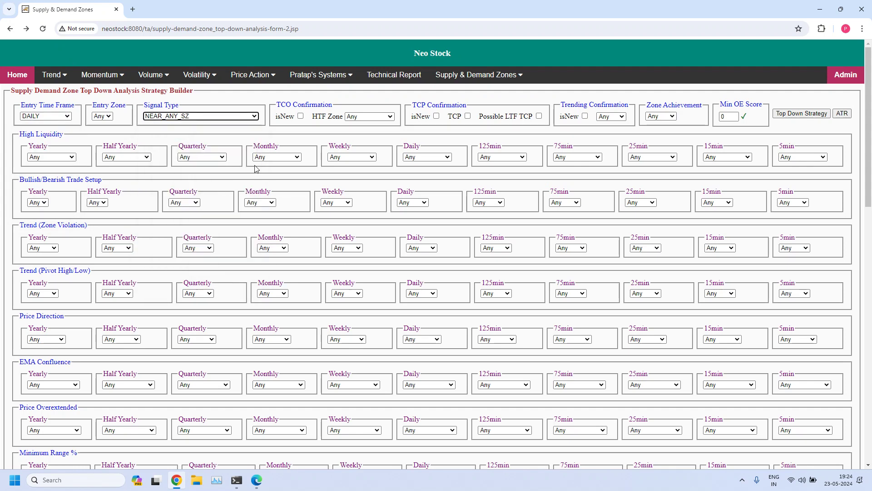
click(803, 114)
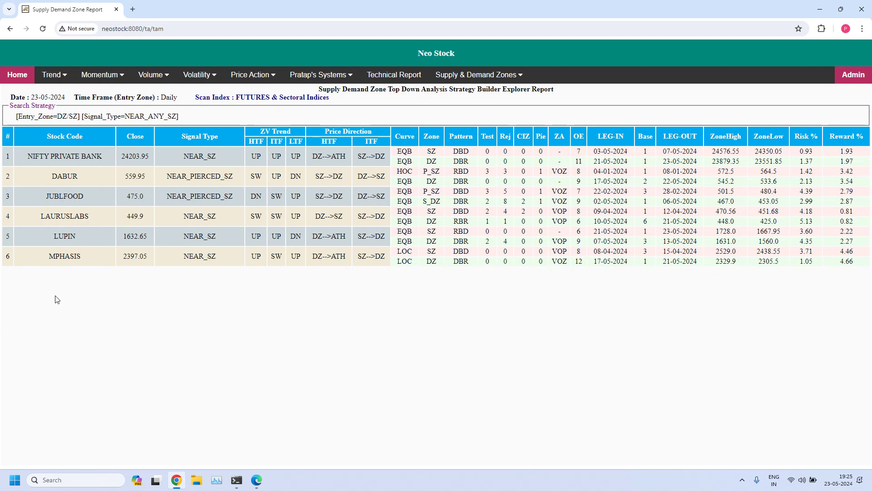
Run a 125min NEAR_ANY_DZ top-down scan
click(10, 29)
click(57, 114)
click(43, 173)
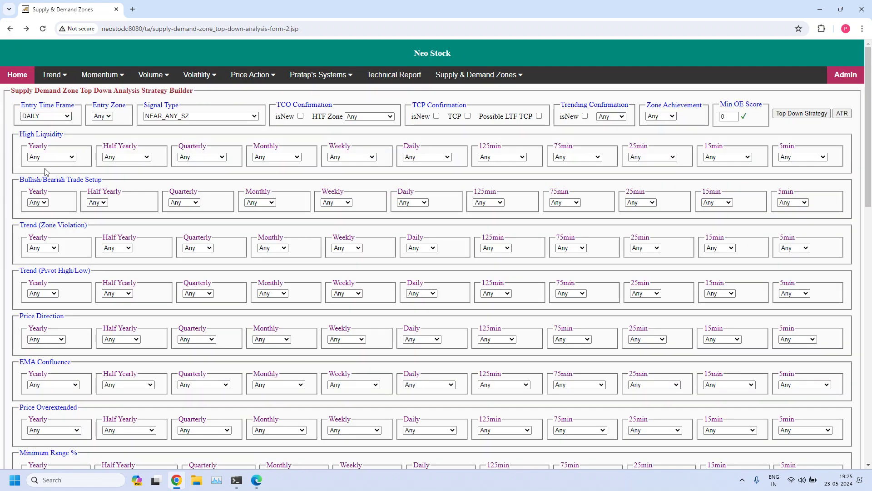
click(214, 120)
click(218, 144)
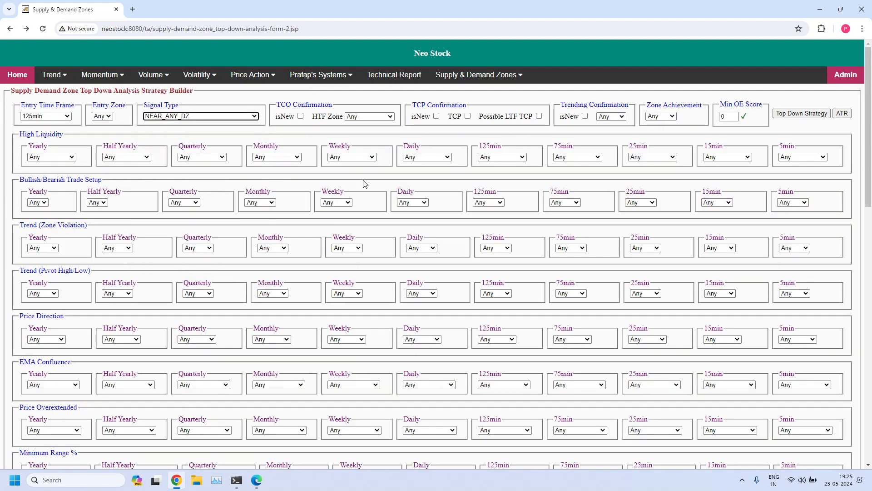
click(802, 113)
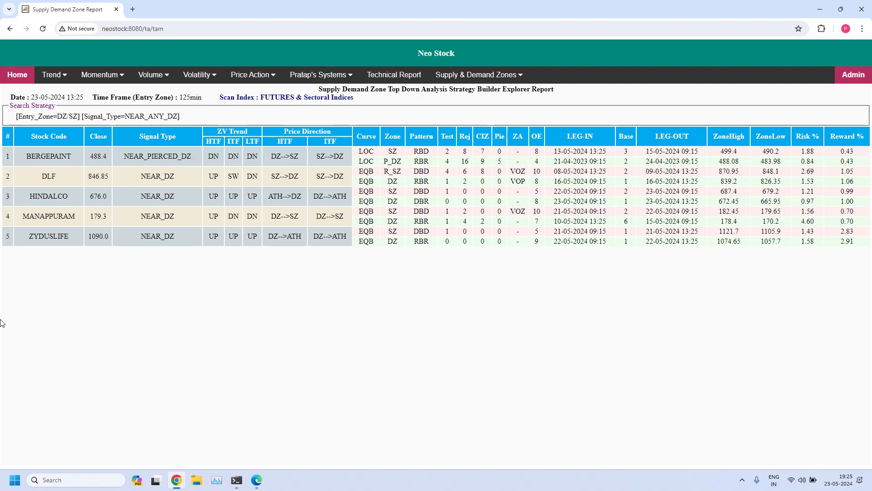
Rerun the 125min scan with NEAR_ANY_SZ, which lists nine stocks, and return to the form
click(9, 30)
click(58, 117)
click(148, 120)
click(211, 117)
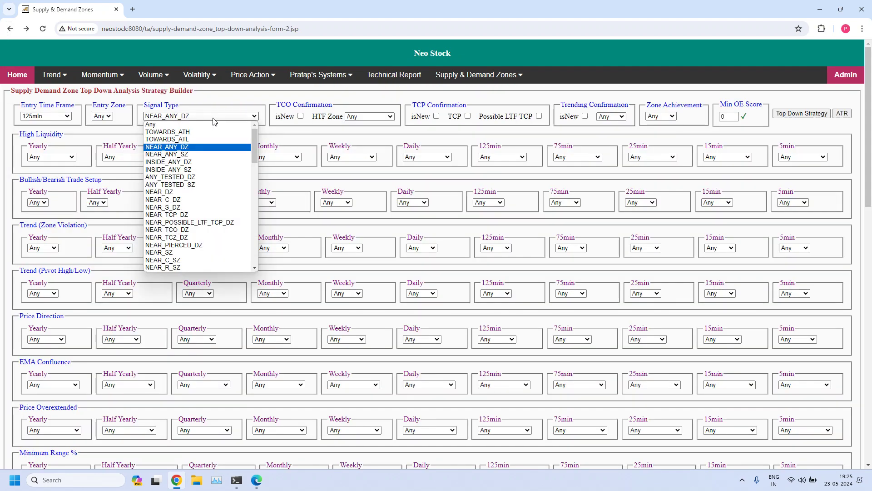
click(191, 155)
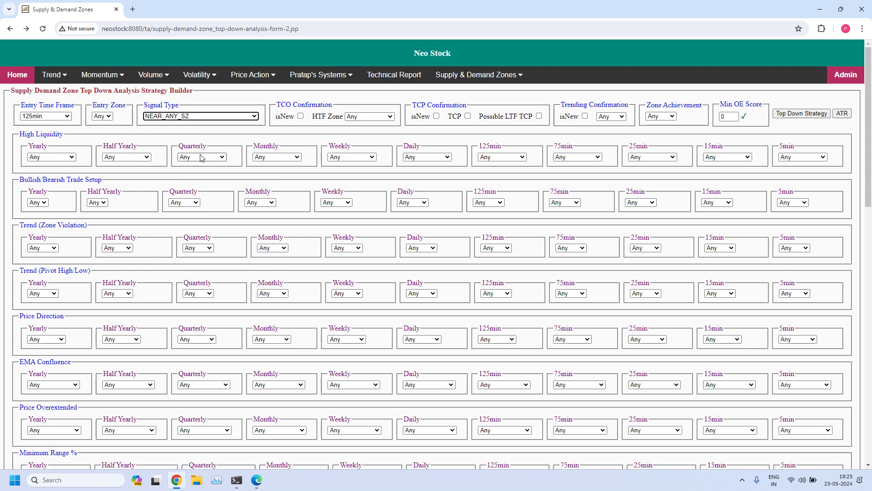
click(802, 114)
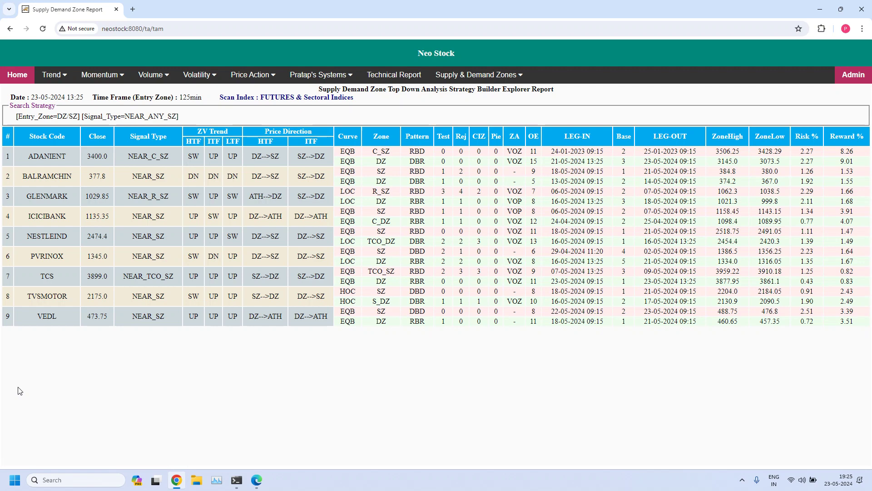
click(10, 29)
Run a 75min NEAR_ANY_DZ scan that lists EXIDEIND and HINDALCO, then return to the form
click(53, 117)
click(39, 174)
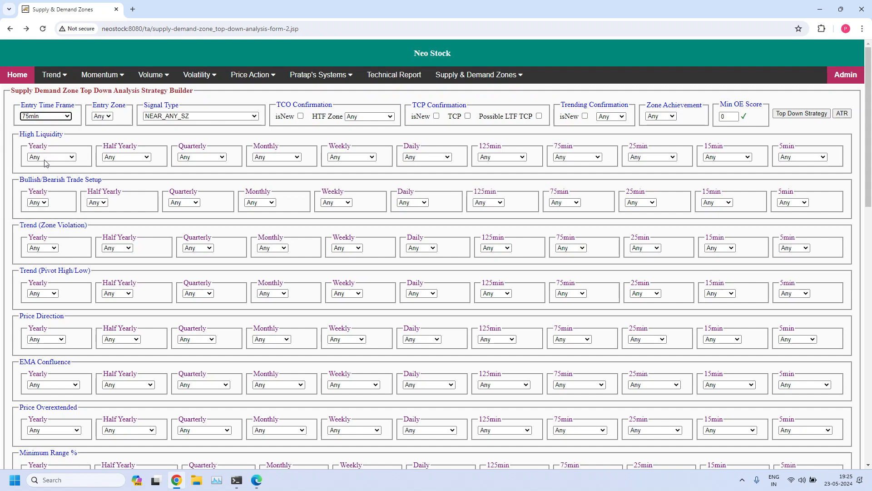
click(68, 118)
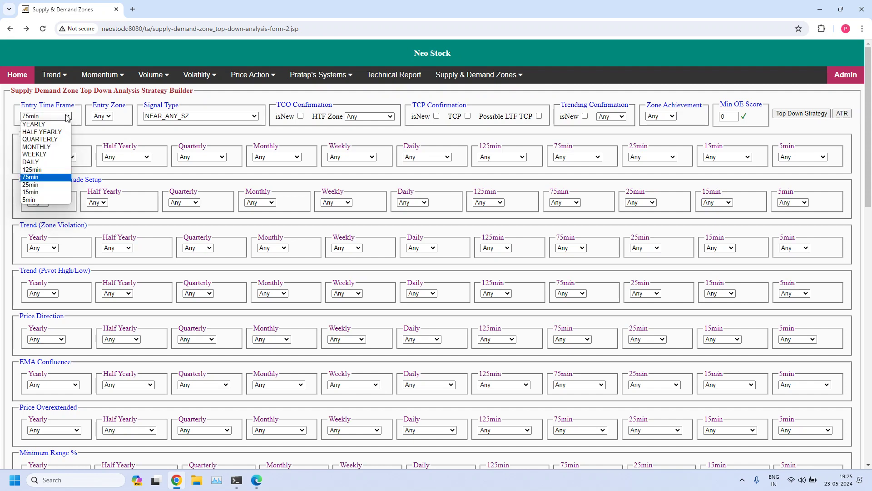
click(68, 118)
click(192, 118)
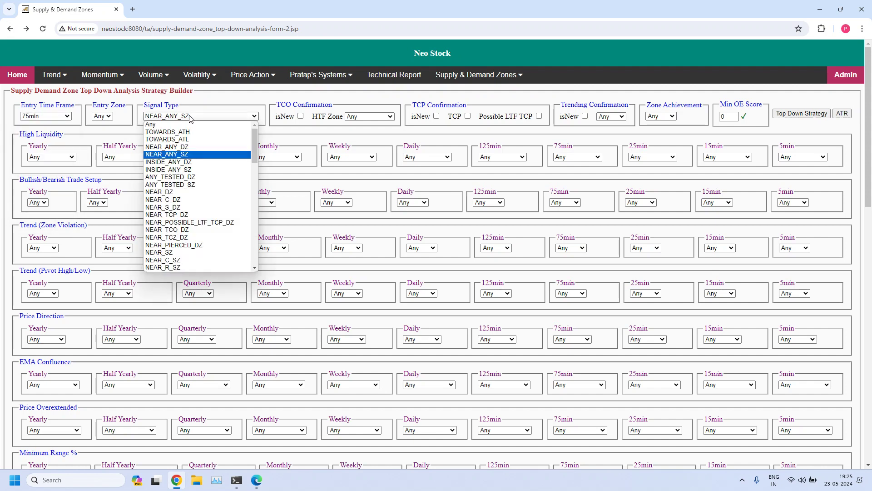
click(191, 147)
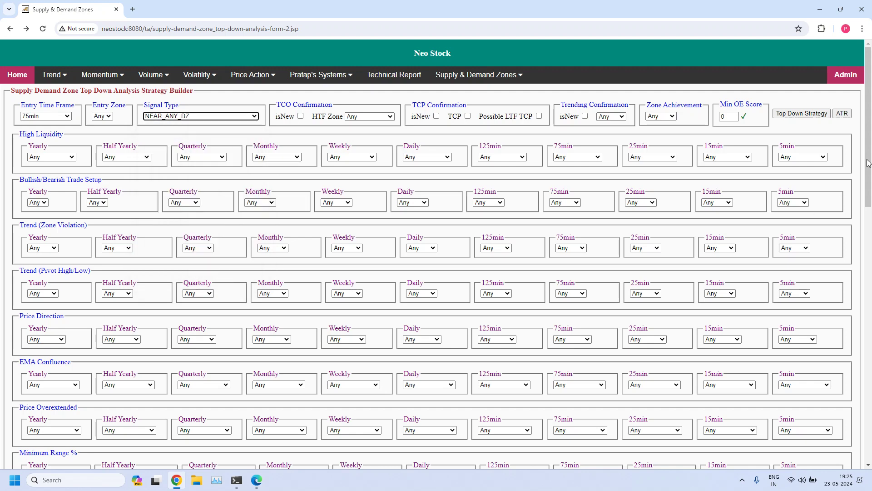
click(813, 114)
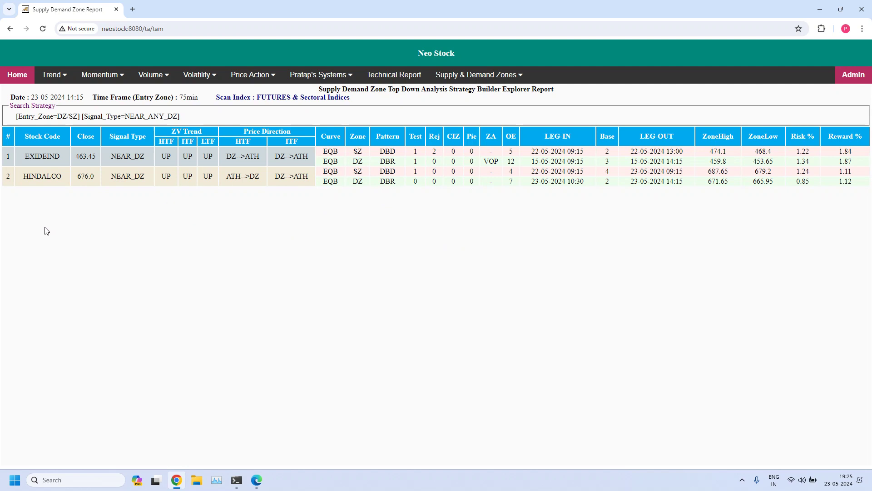
click(12, 32)
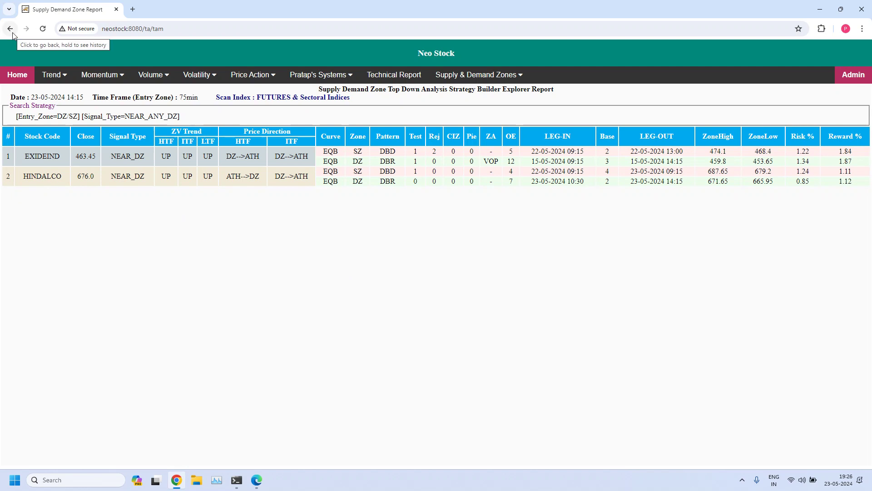
Run the 75min NEAR_ANY_SZ scan listing CHOLAFIN, NAVINFLUOR and TVSMOTOR, then return to the form
click(59, 120)
click(59, 120)
click(207, 119)
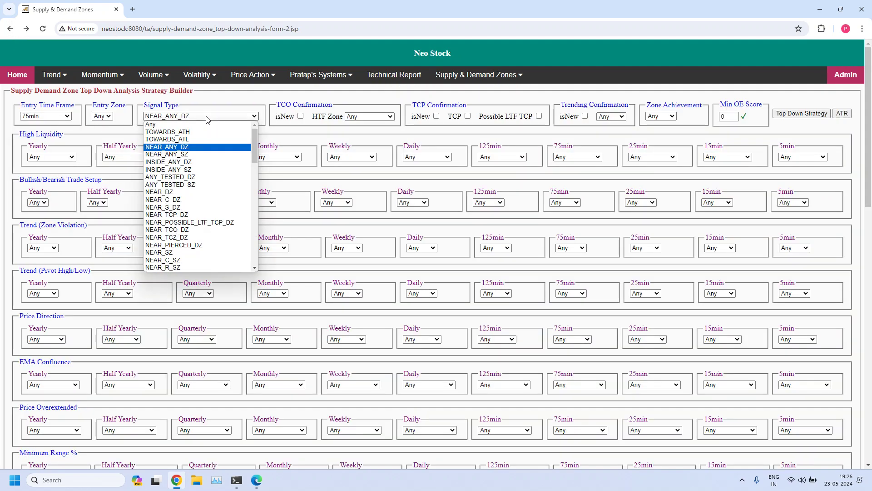
click(191, 155)
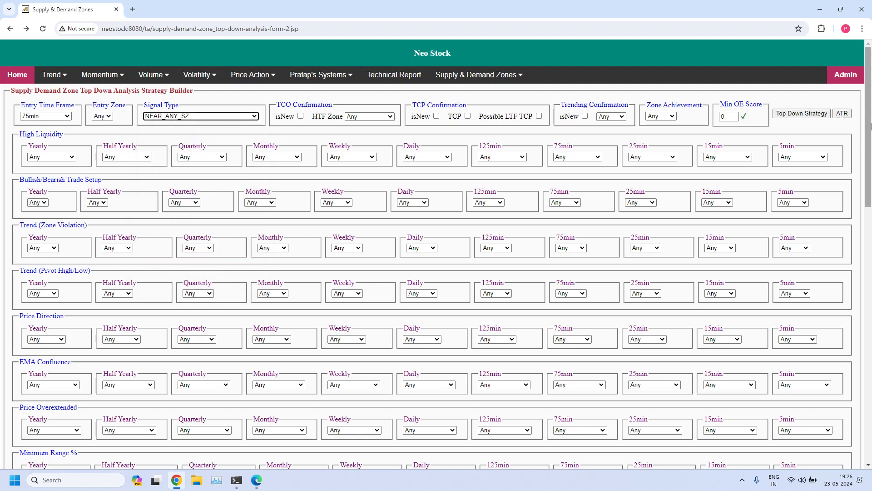
click(804, 115)
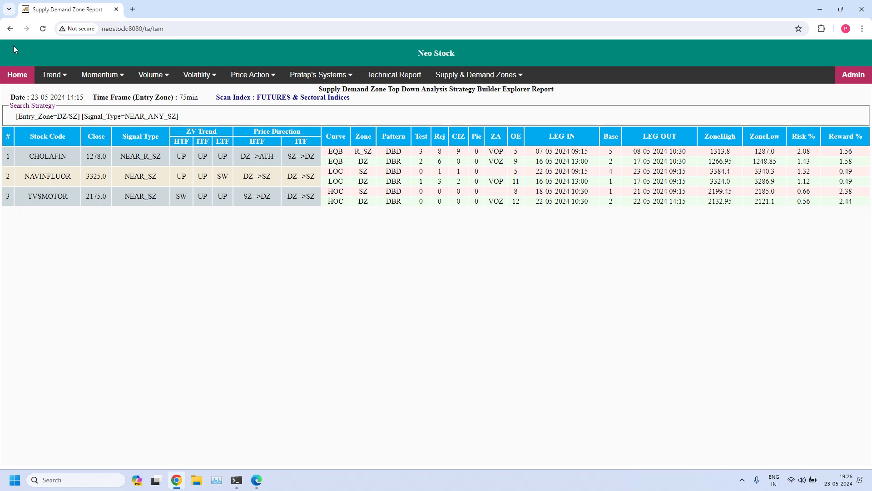
click(10, 29)
Run the Top Down Strategy report at 25min entry time frame with NEAR_ANY_DZ, listing eight stocks
click(39, 117)
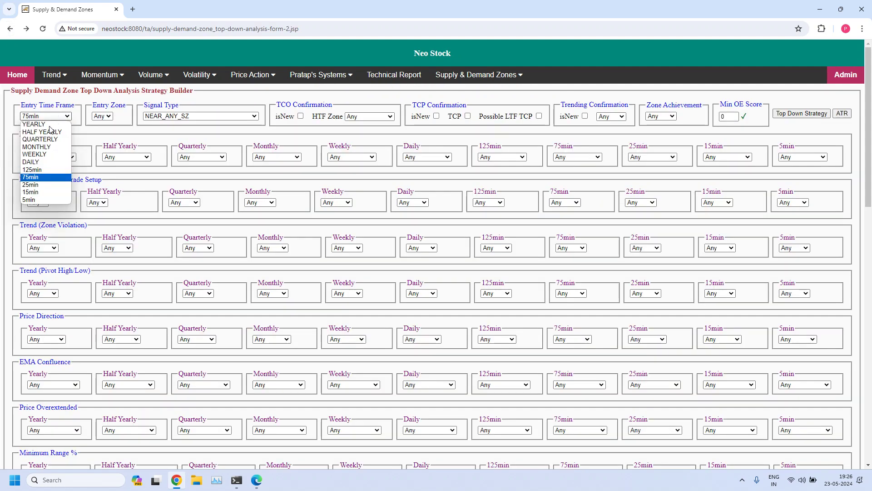
click(36, 185)
click(189, 117)
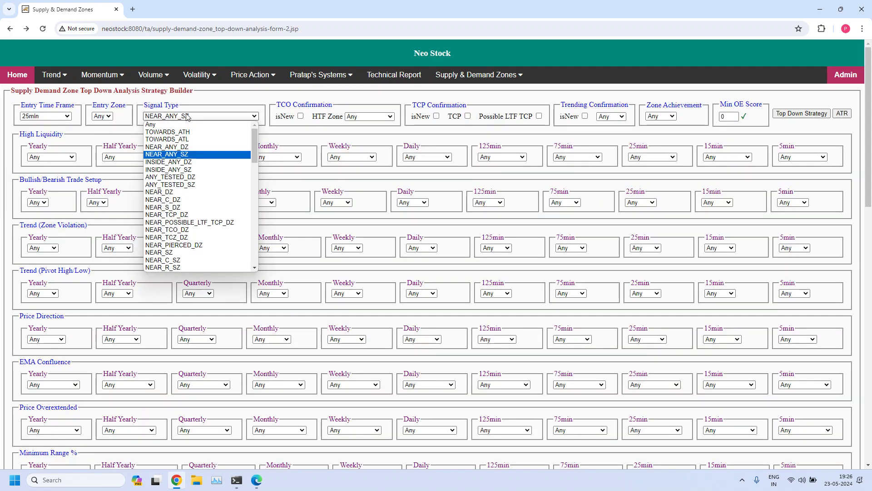
click(166, 146)
click(804, 113)
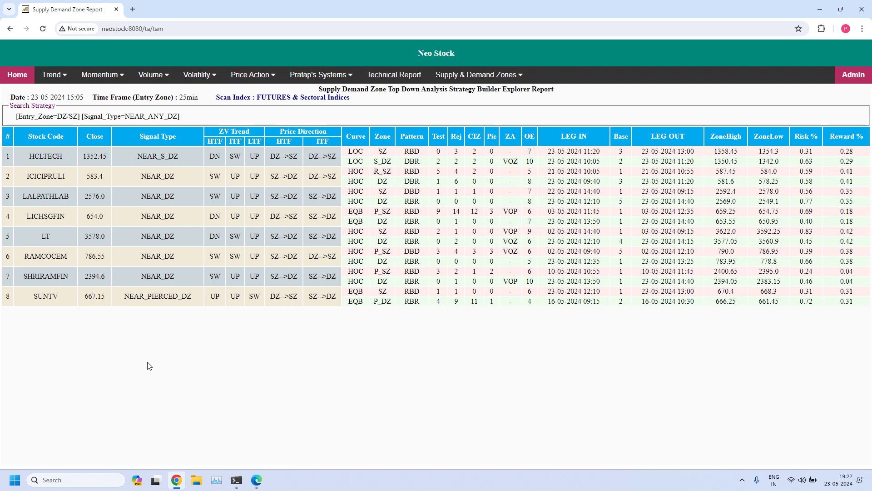
Rerun the 25min report with signal type NEAR_ANY_SZ, listing COFORGE and TORNTPHARM
click(10, 29)
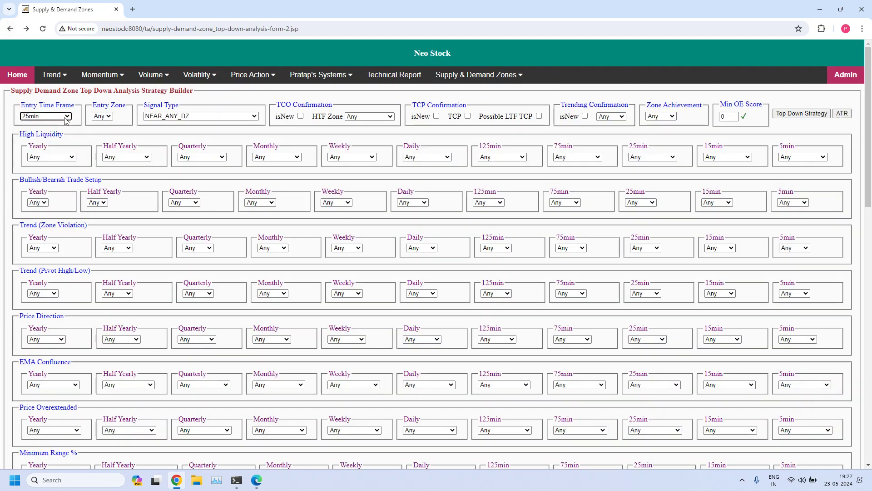
click(184, 117)
click(191, 155)
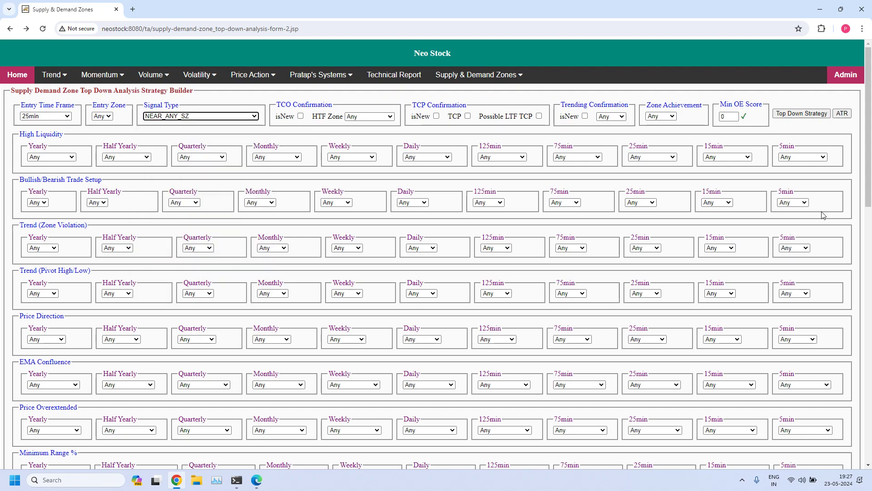
click(802, 114)
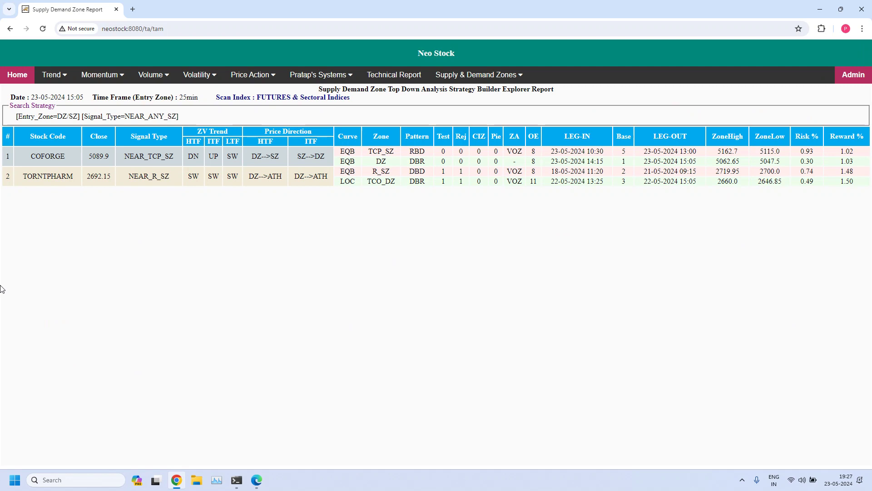
Run the Top Down Strategy report at 15min entry time frame with NEAR_ANY_DZ, listing six stocks
click(10, 29)
click(58, 117)
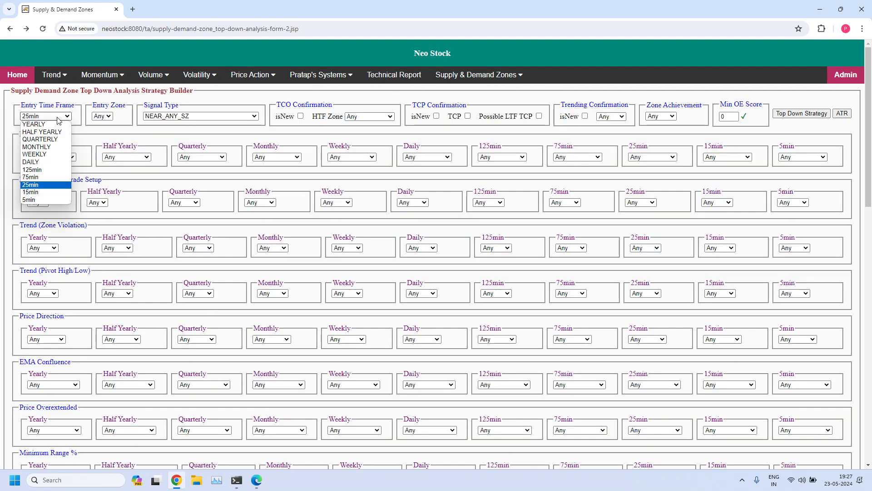
click(188, 117)
click(191, 152)
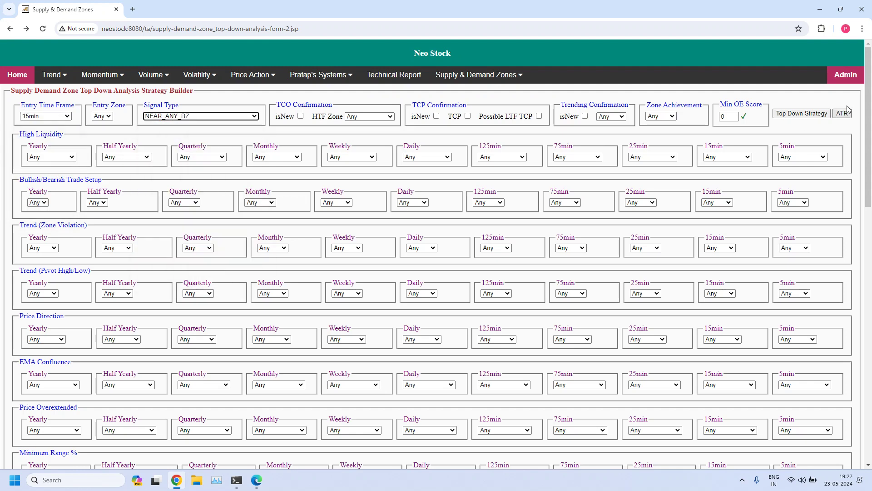
click(808, 113)
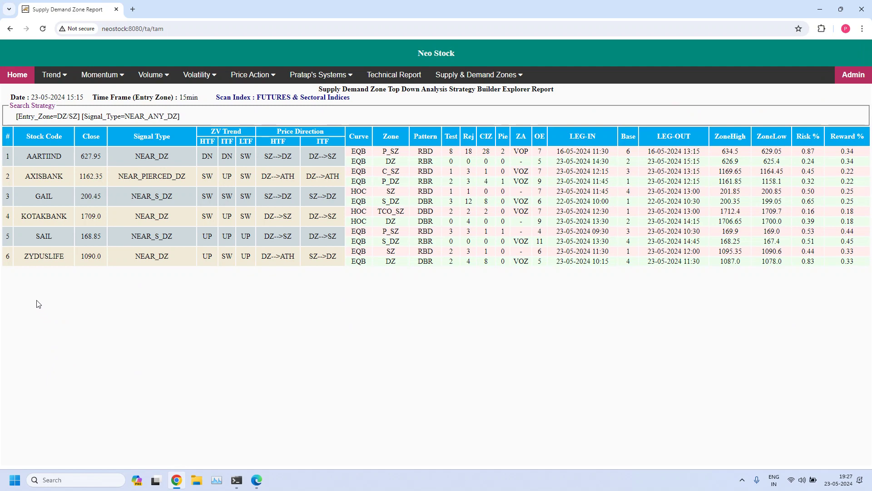
Rerun the 15min report with signal type NEAR_ANY_SZ, listing ABCAPITAL and HDFCLIFE
click(10, 28)
click(51, 117)
click(50, 120)
click(175, 117)
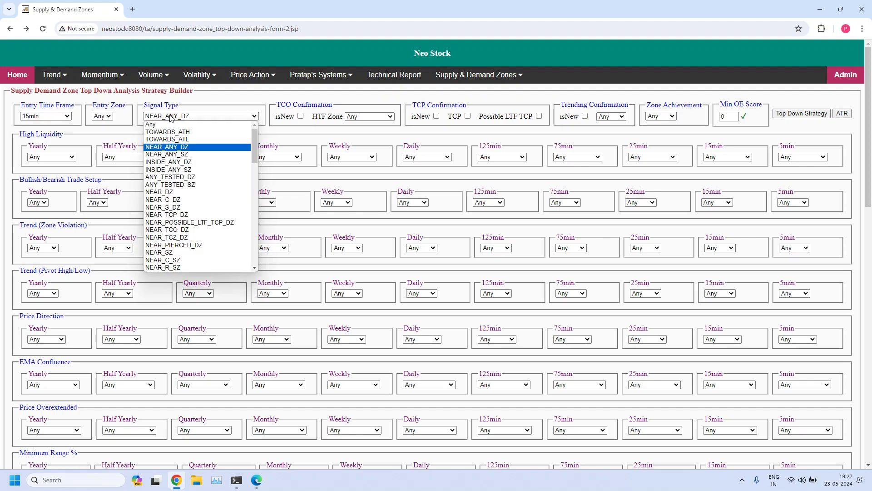
click(189, 155)
click(809, 115)
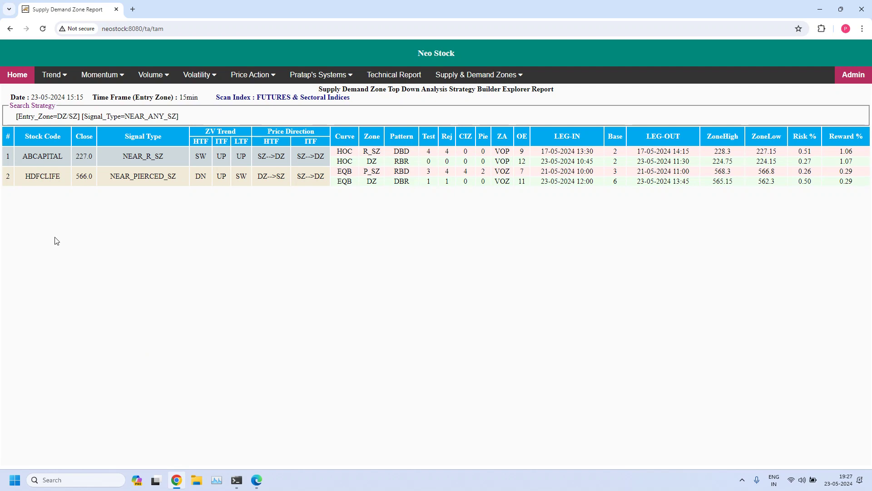
Run the Top Down Strategy report at 5min entry time frame with NEAR_ANY_DZ, listing eight entries
click(9, 28)
click(46, 116)
click(46, 202)
click(214, 122)
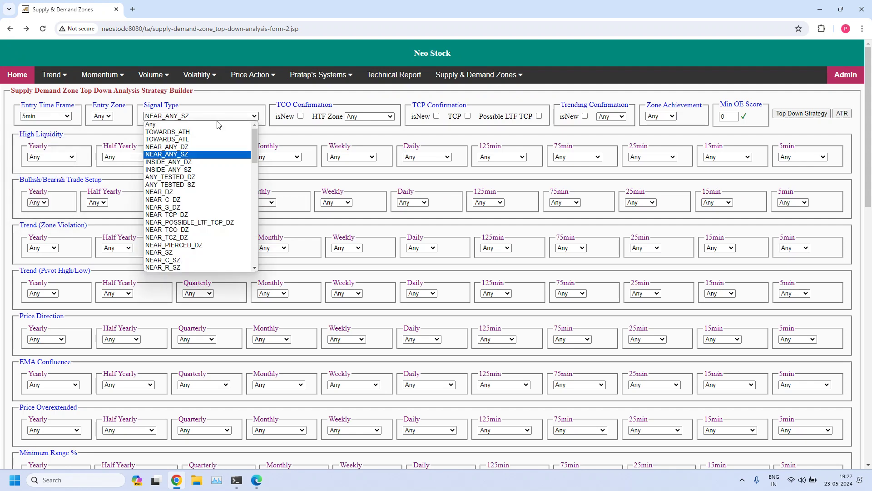
click(208, 149)
click(791, 116)
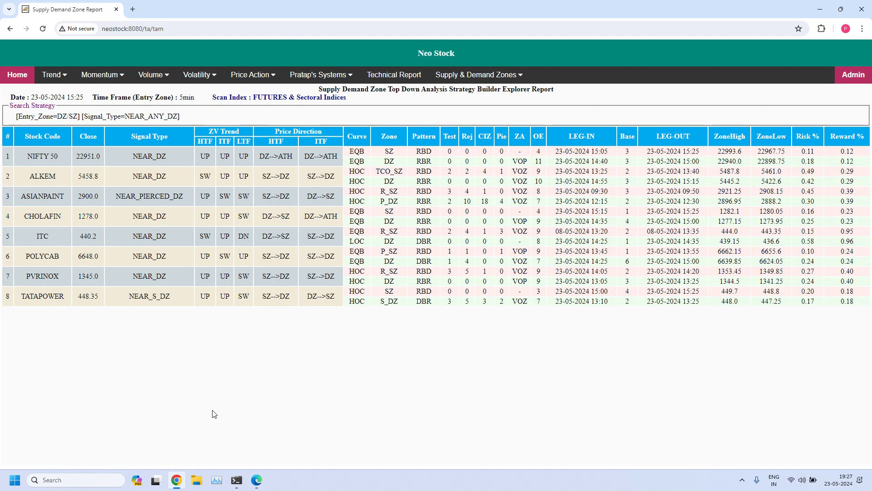
Rerun the 5min report with NEAR_ANY_SZ, listing GLENMARK, INDHOTEL, LTIM, NAVINFLUOR and NMDC
click(9, 29)
click(59, 116)
click(59, 116)
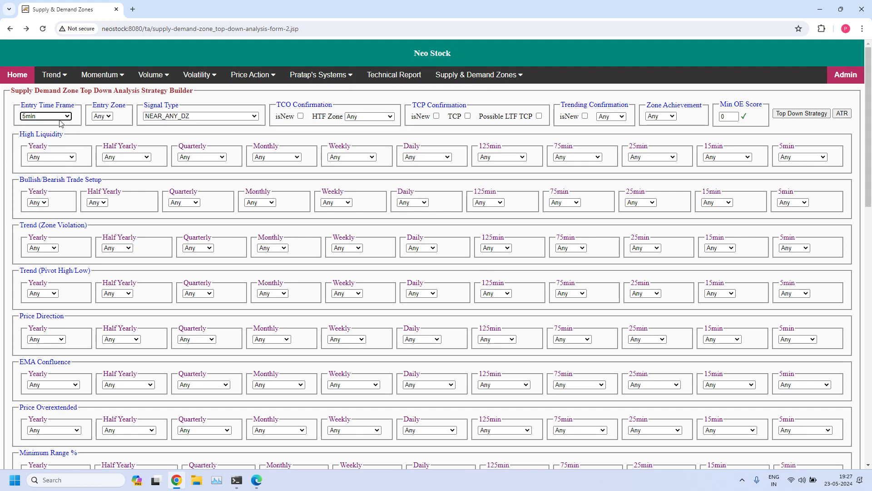
click(188, 117)
click(181, 154)
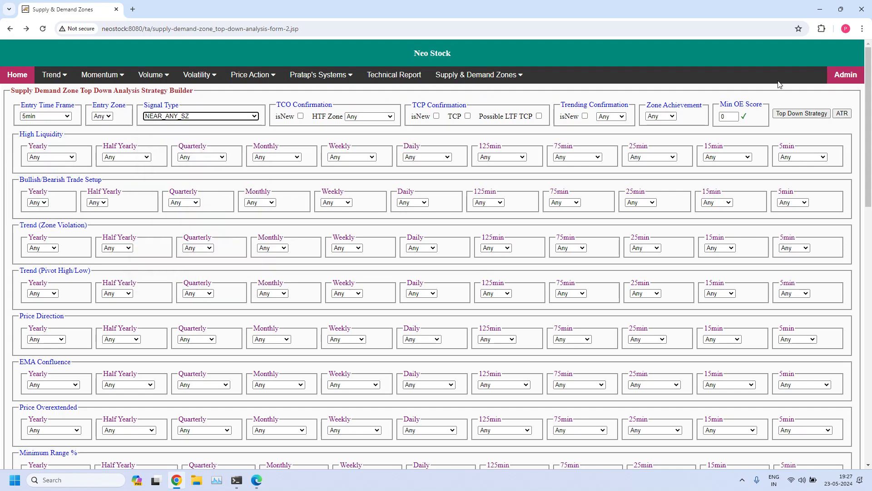
click(790, 113)
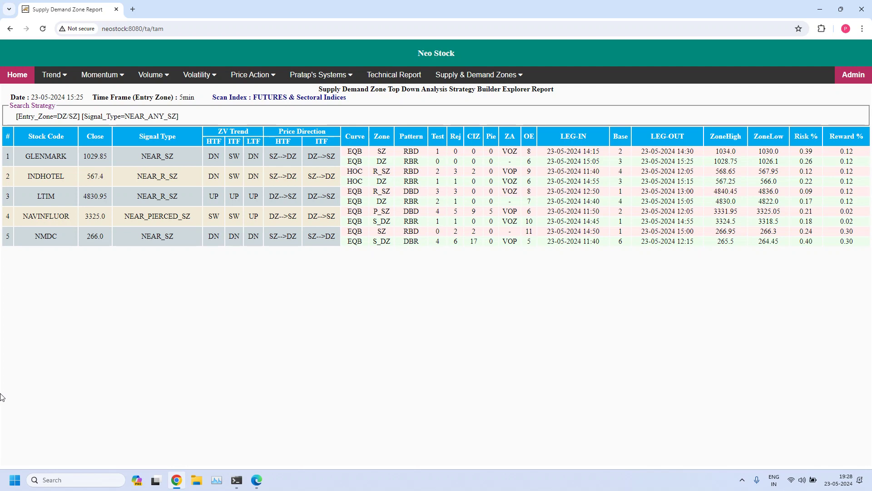
Open the ATR Stop-Loss Buffer Report and highlight its Daily ATR column heading
mouse_move(482, 77)
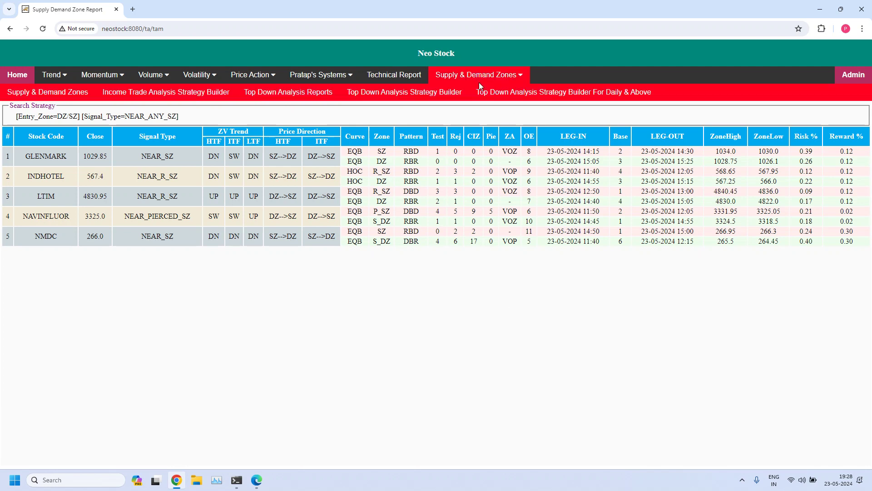
click(433, 101)
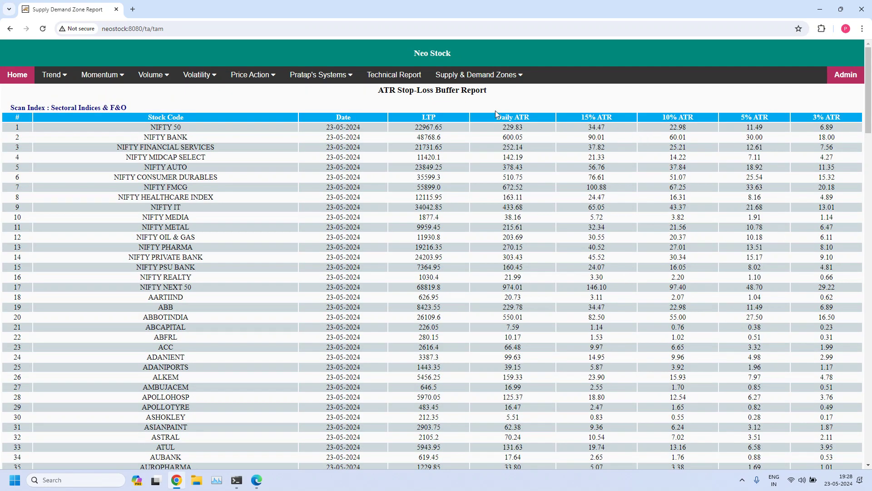
drag(494, 116, 536, 119)
click(549, 103)
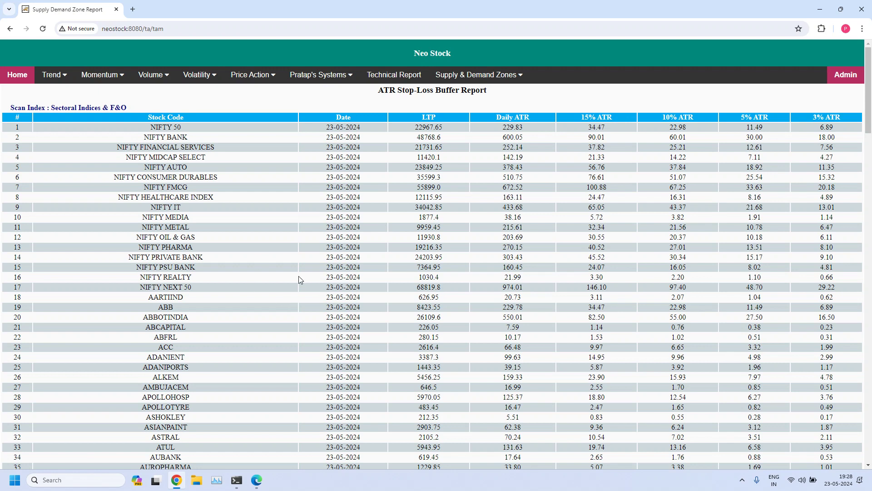